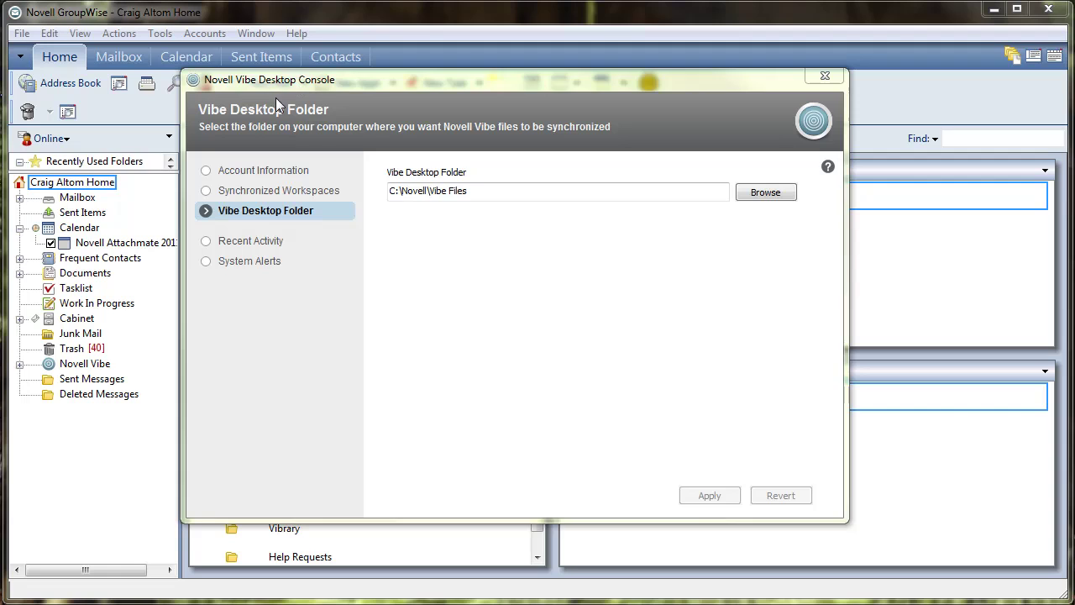
Step: Copy the path C:\Novell\Vibe Files from the Vibe Desktop Folder field, then close the console
drag(290, 84, 295, 77)
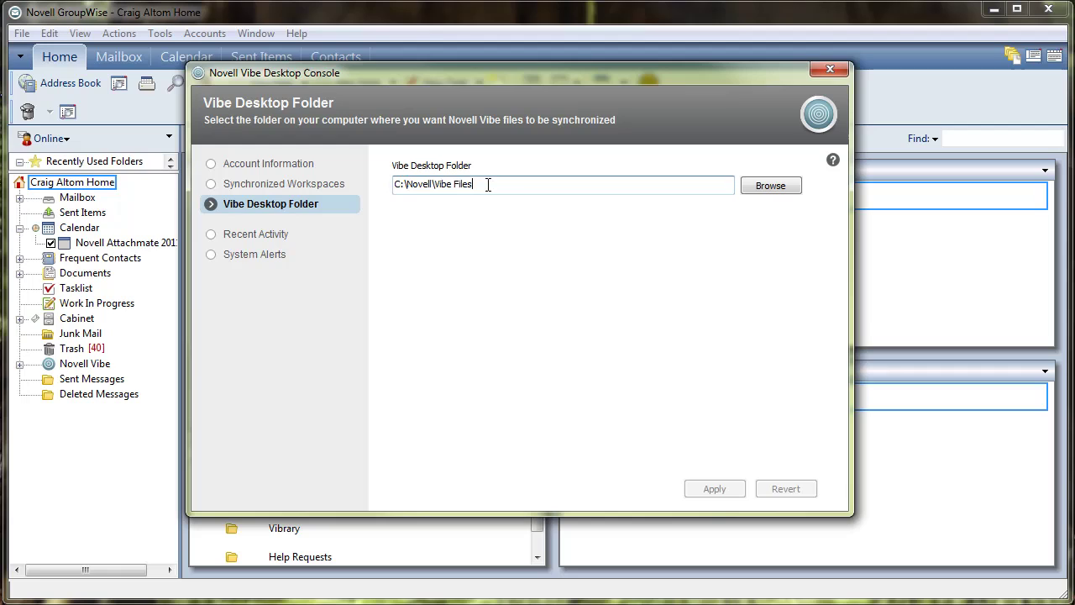
drag(487, 183, 397, 193)
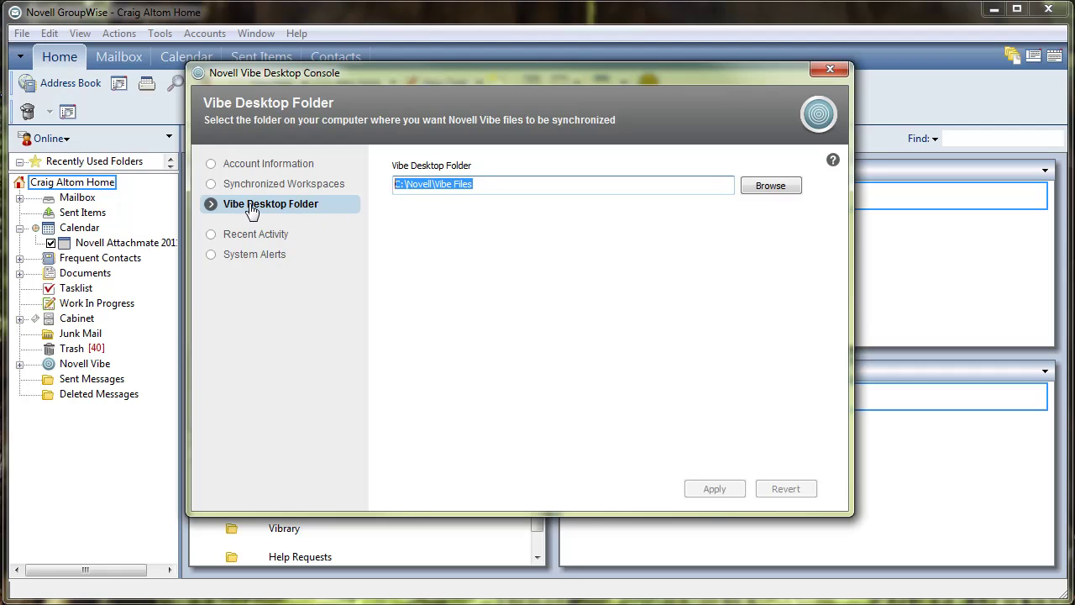
right_click(449, 189)
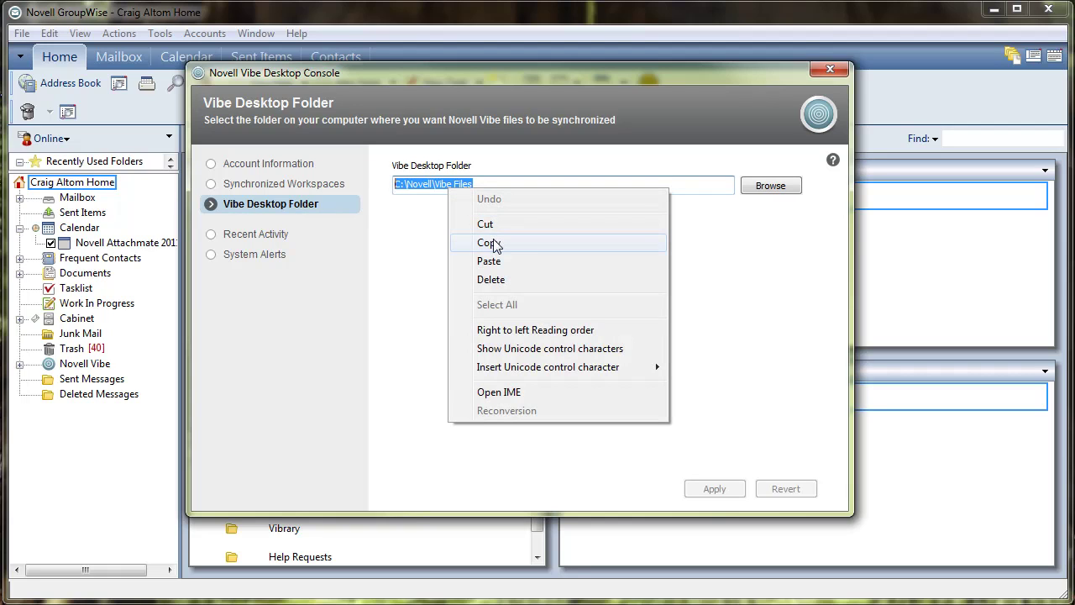
click(489, 242)
click(830, 72)
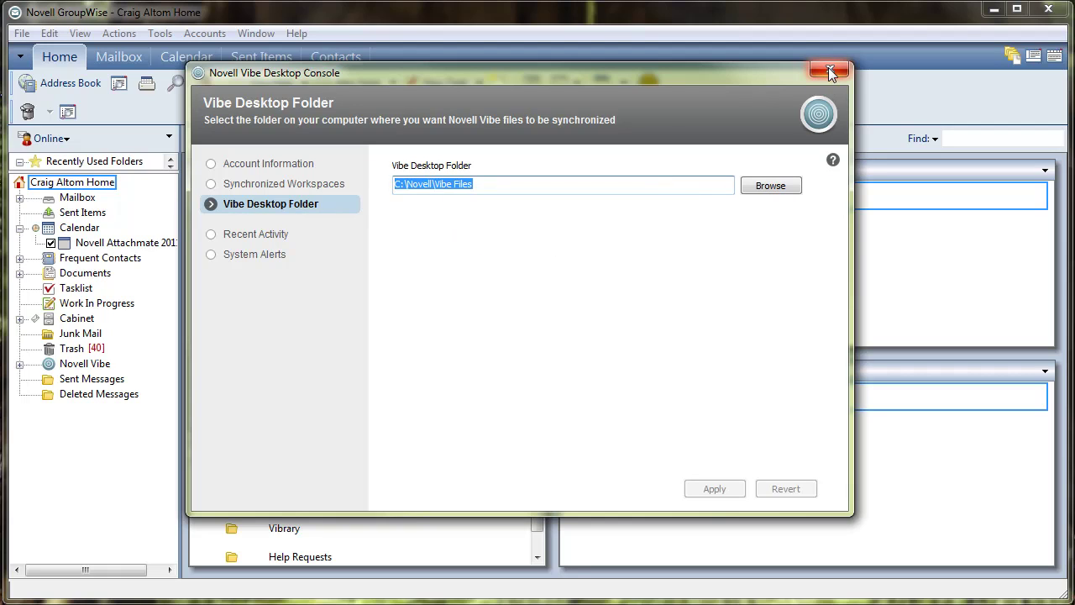
Step: Add a new folder named 'Vibe Desktop' under the home folder and open it
click(830, 72)
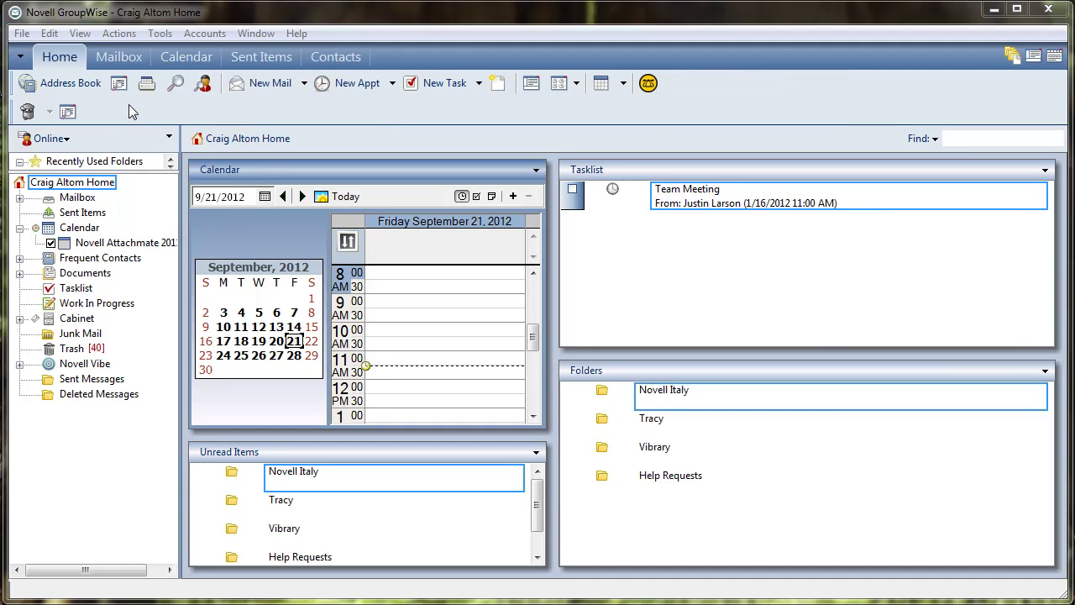
click(105, 188)
right_click(106, 192)
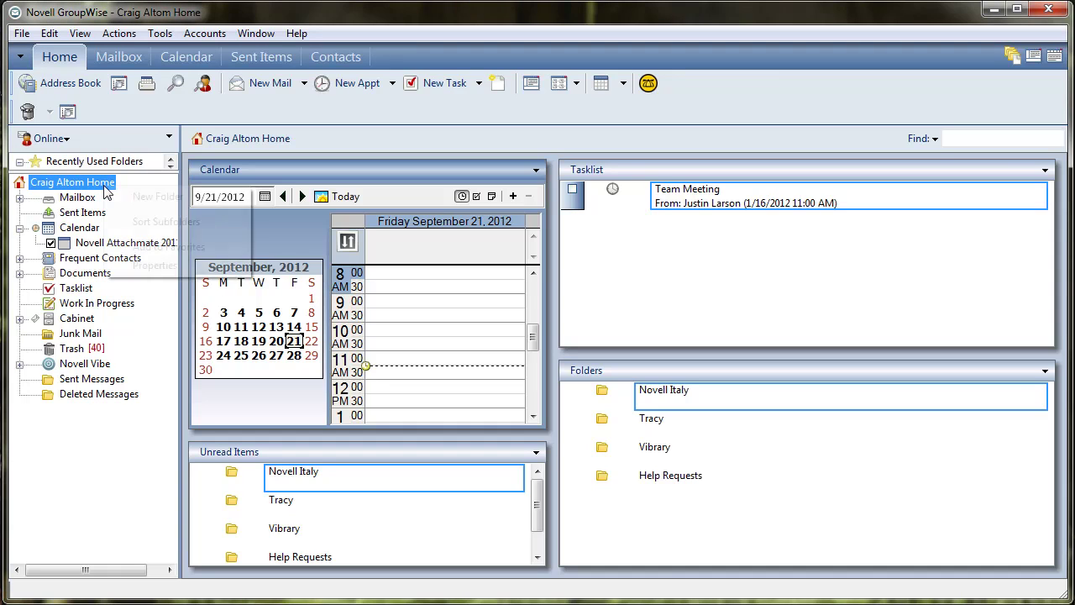
click(134, 198)
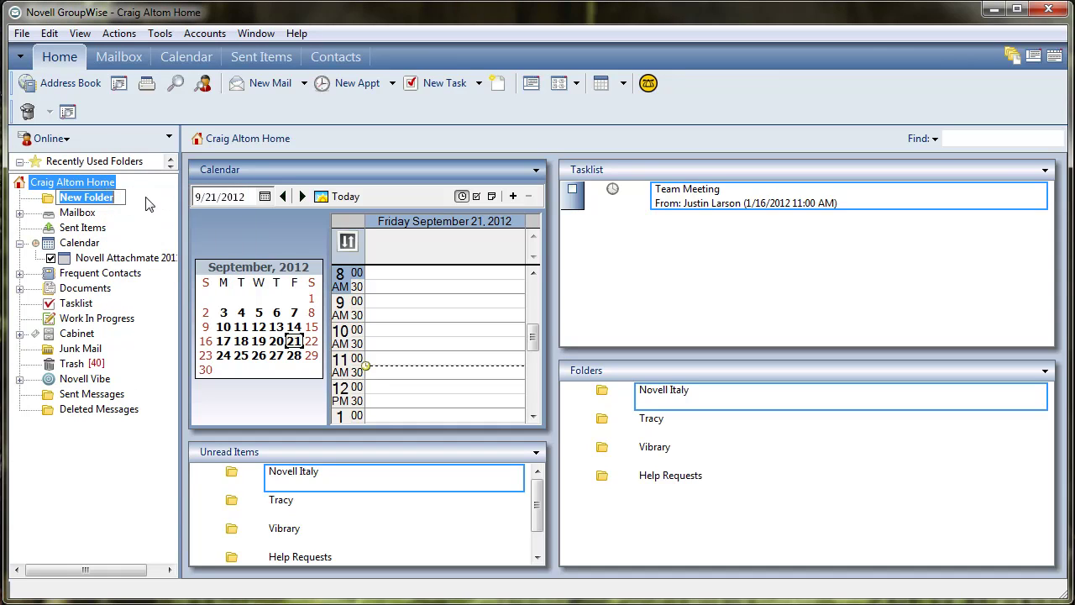
text(Vibe Desktop)
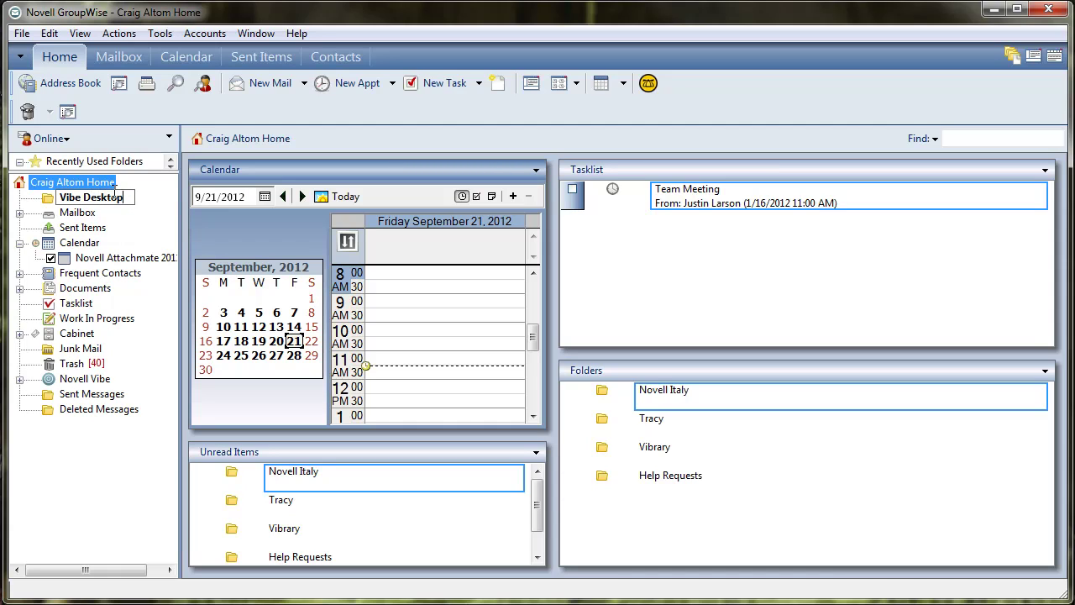
key(Return)
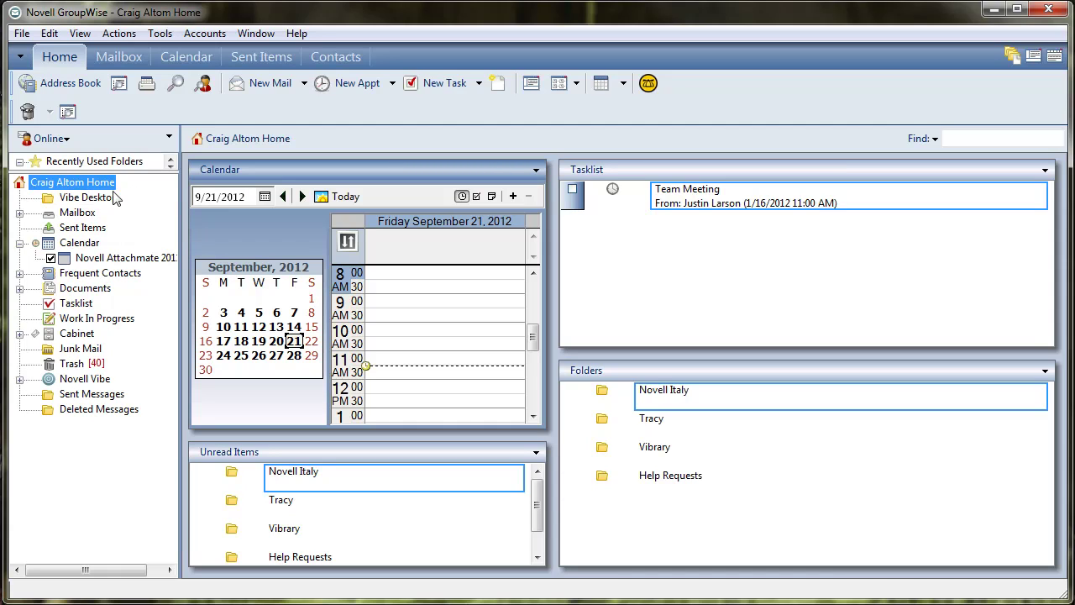
click(92, 198)
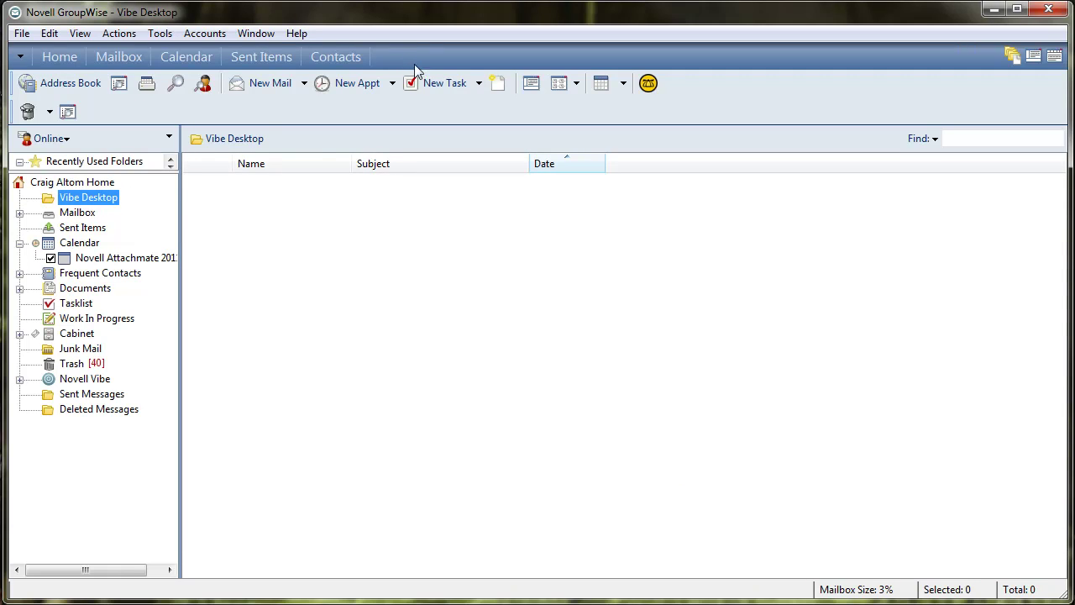
Step: Check Vibe Desktop in Customize Nav Bar and switch to its new Nav Bar tab
click(21, 57)
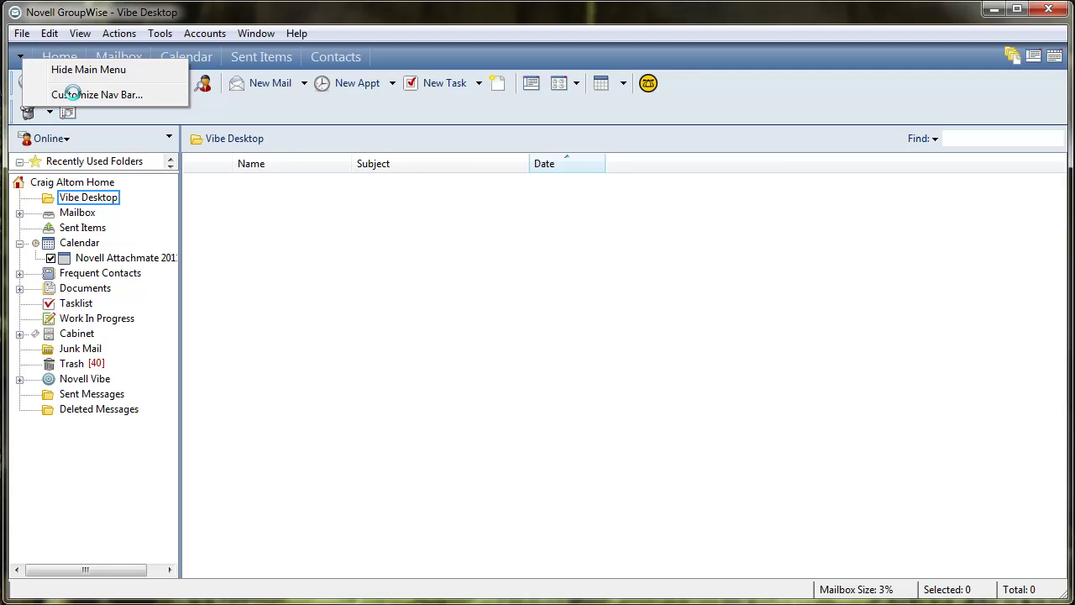
click(37, 93)
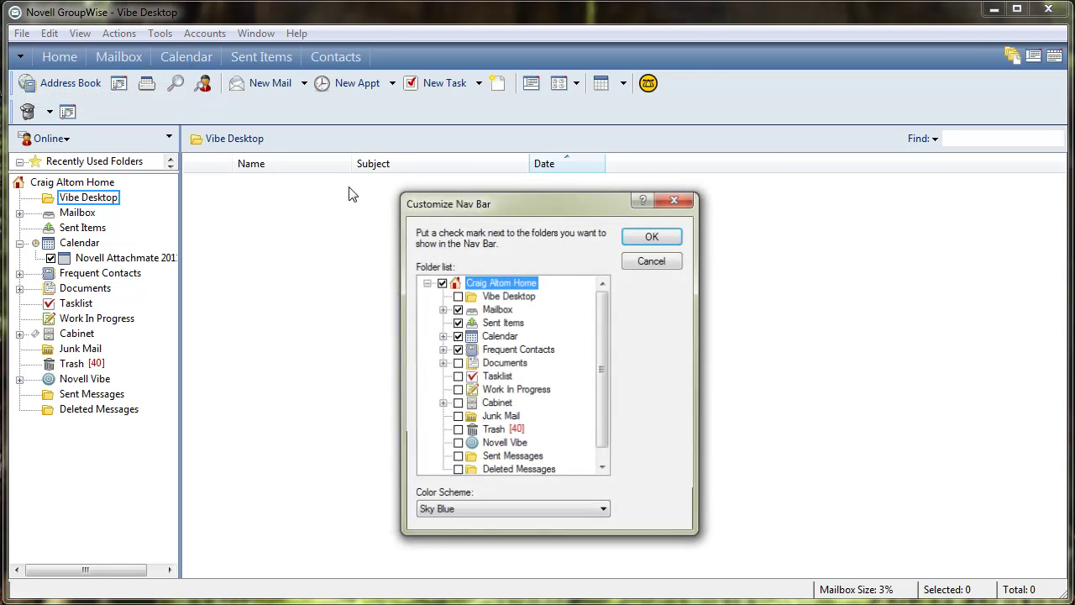
click(458, 297)
click(642, 236)
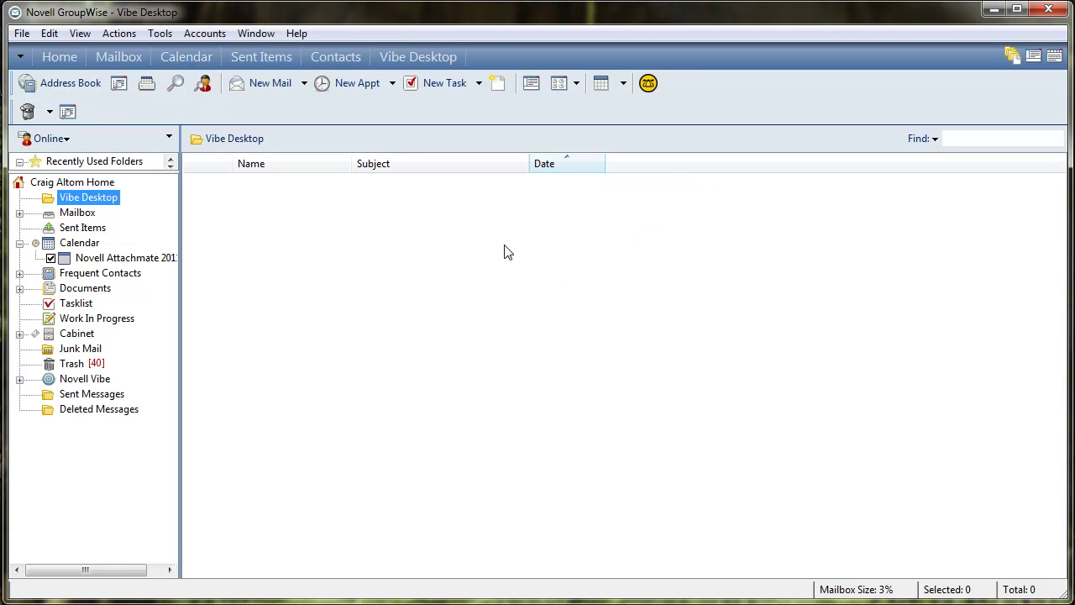
click(422, 59)
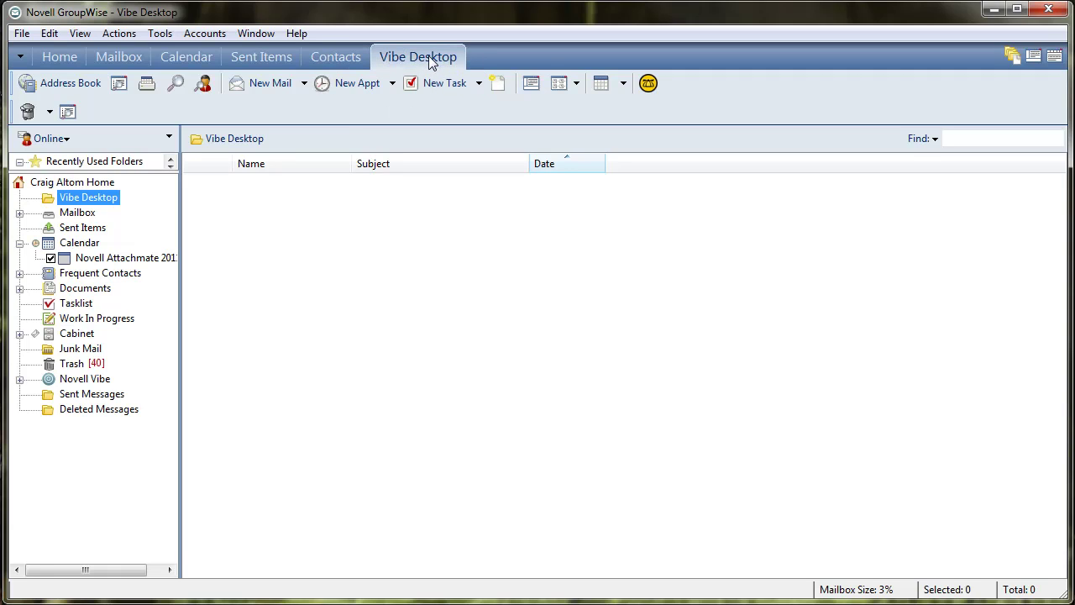
Step: Set View by to Panels in Vibe Desktop's Display properties and bring up Customize Panels
right_click(429, 56)
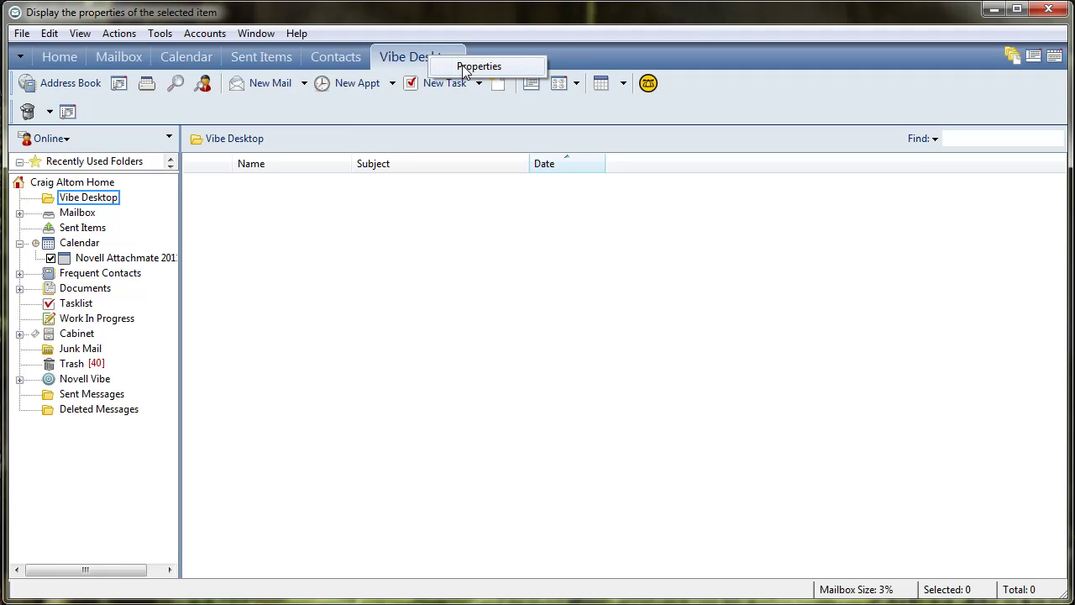
click(445, 66)
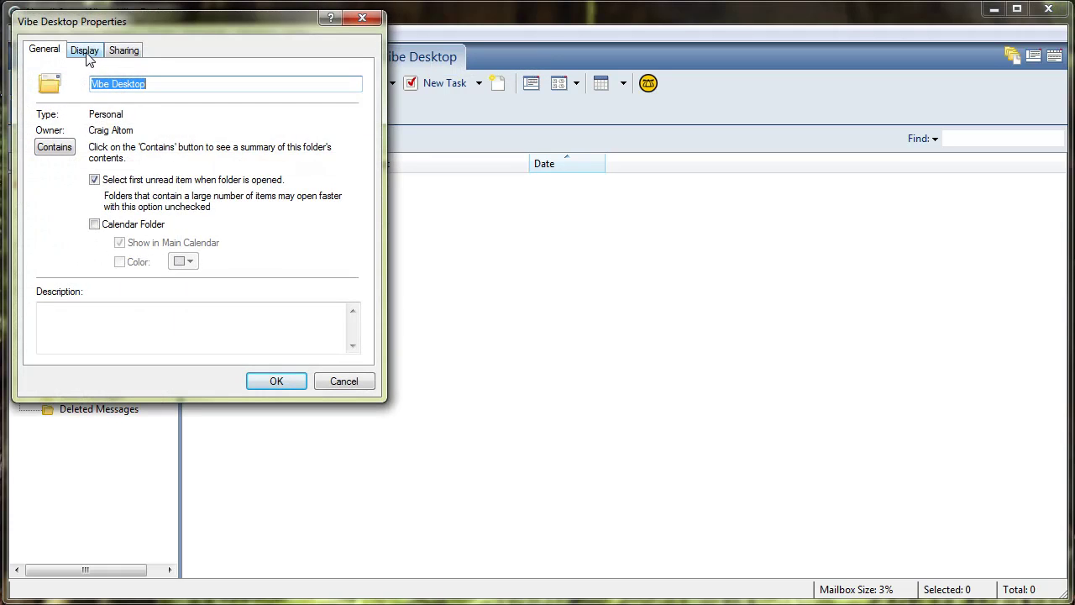
click(85, 51)
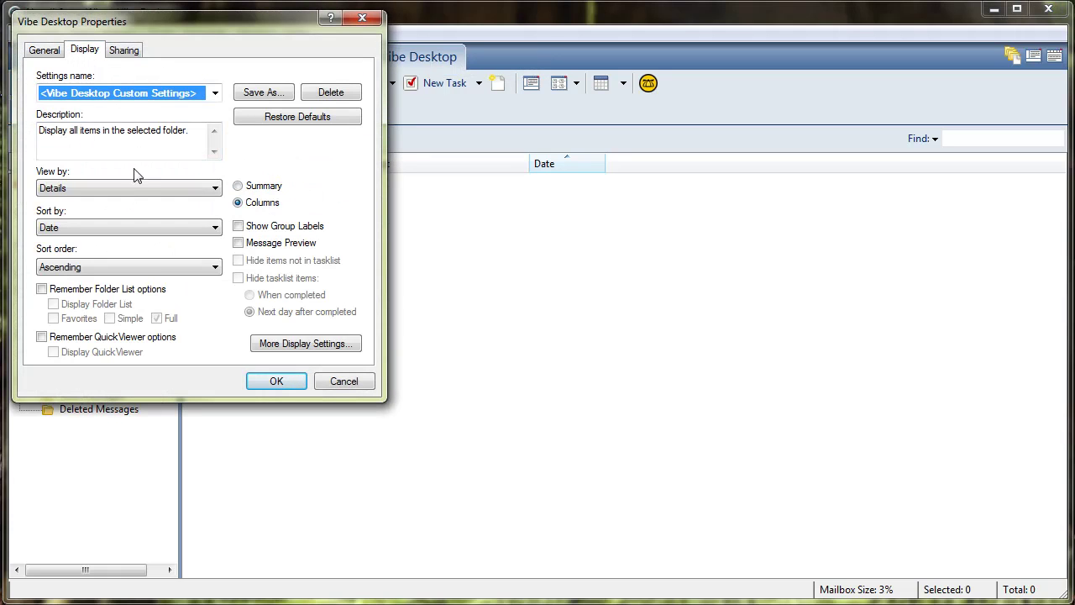
click(133, 190)
click(120, 236)
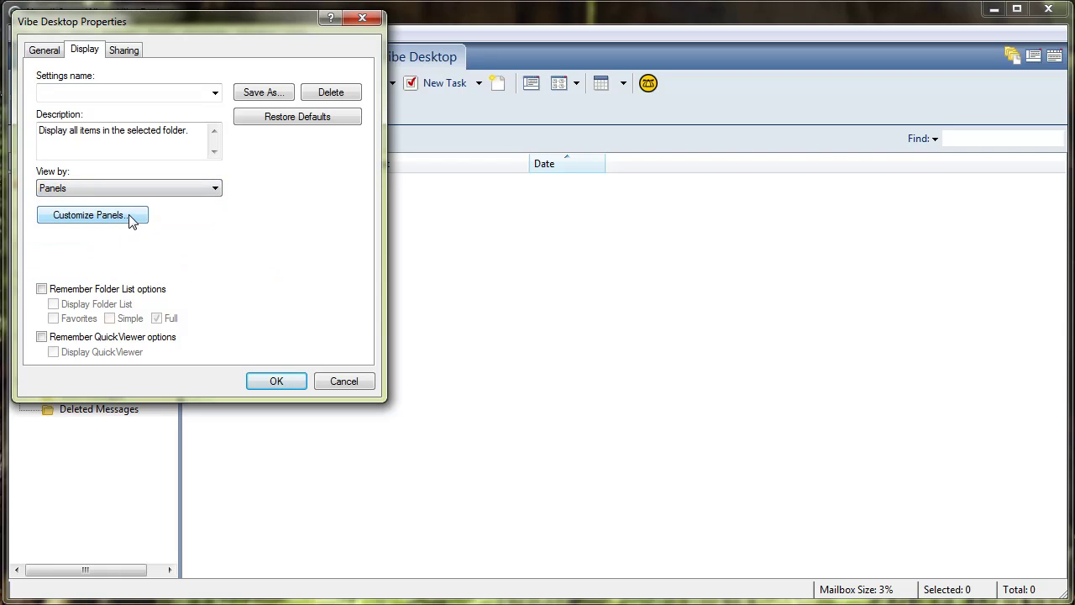
click(90, 215)
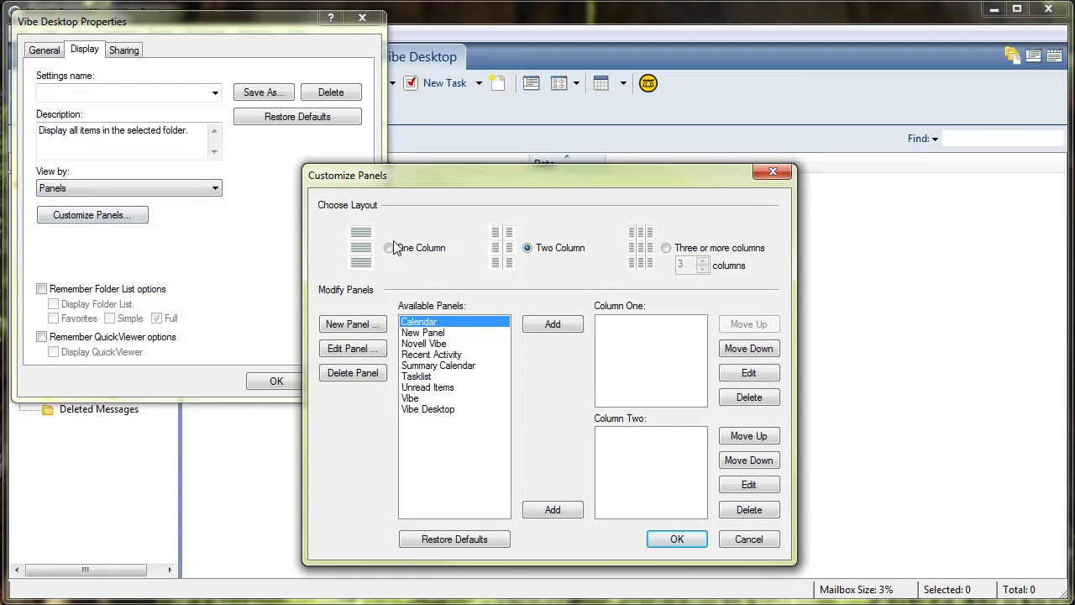
Step: Switch the panel layout to One Column
drag(487, 174, 487, 143)
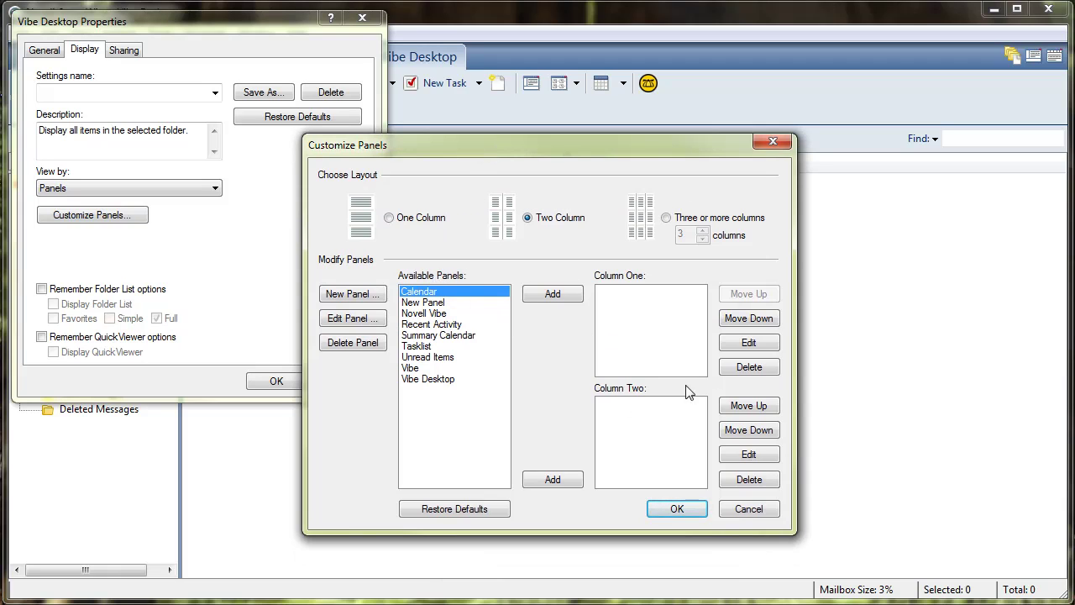
click(389, 217)
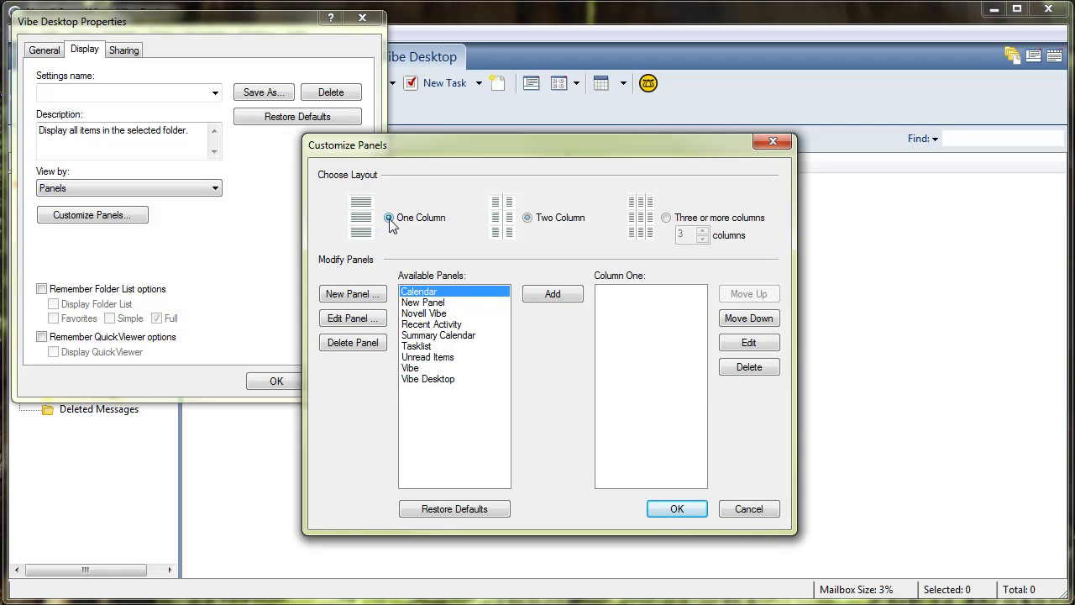
click(424, 368)
Step: Create a new panel named 'Vibe' showing the web page C:\Novell\Vibe Files
click(372, 294)
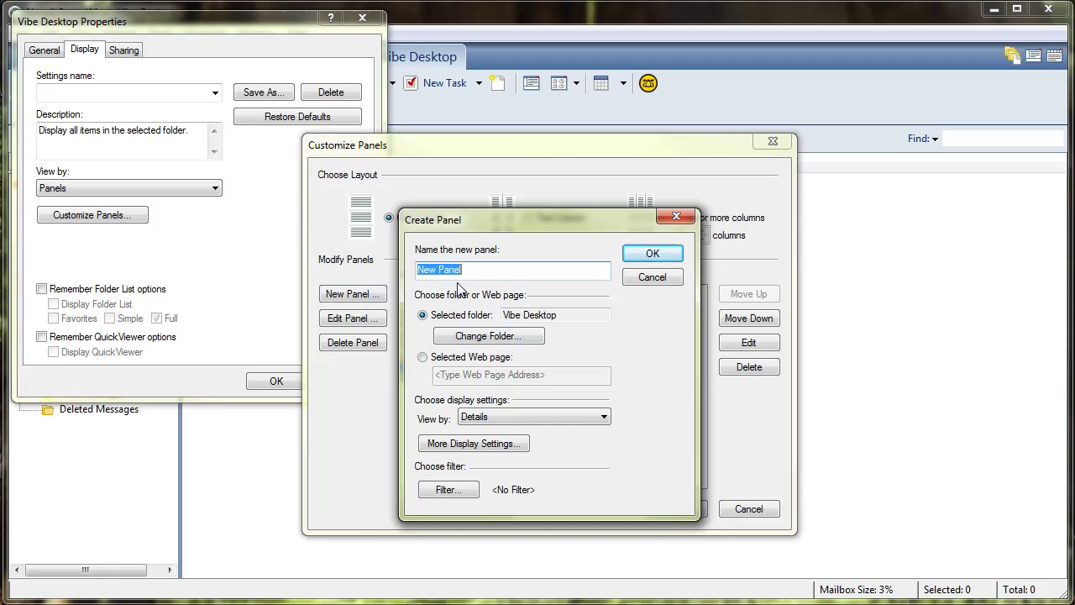
text(Vibe)
click(422, 357)
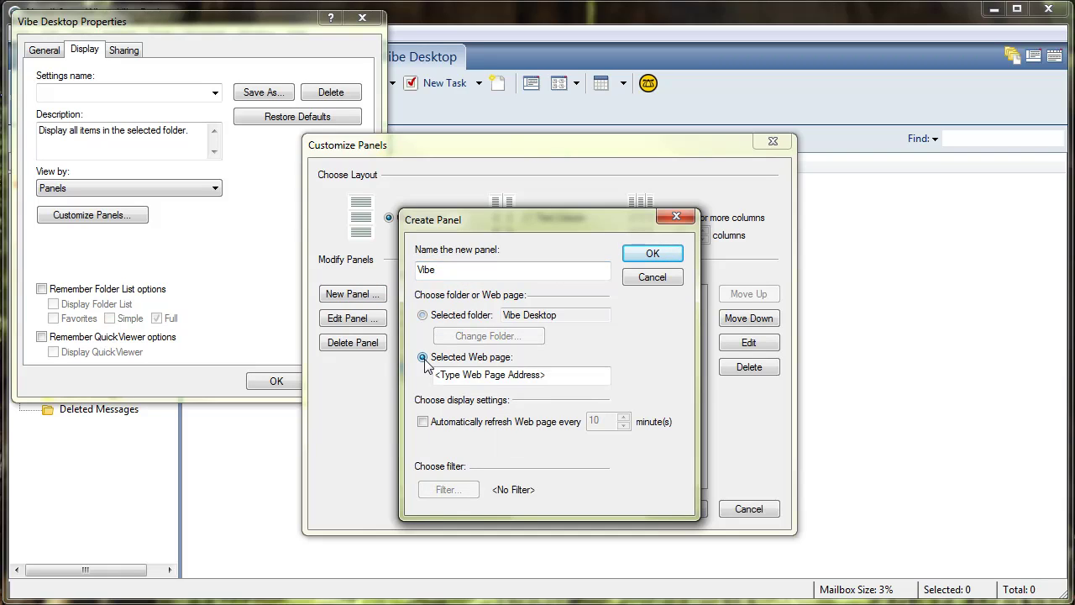
click(504, 376)
text(C:\Novell\Vibe Files)
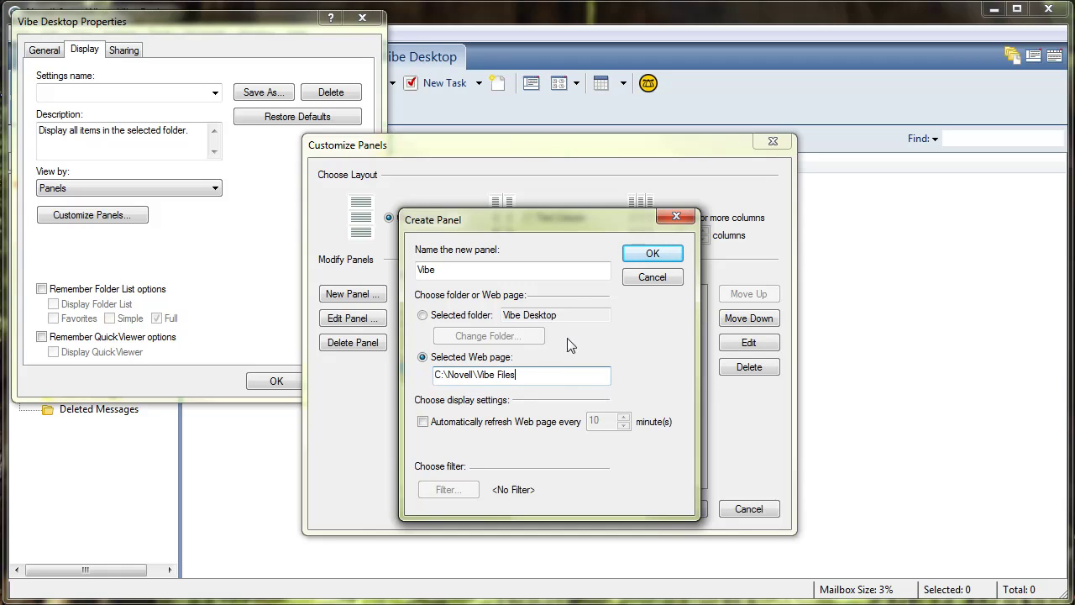
click(670, 252)
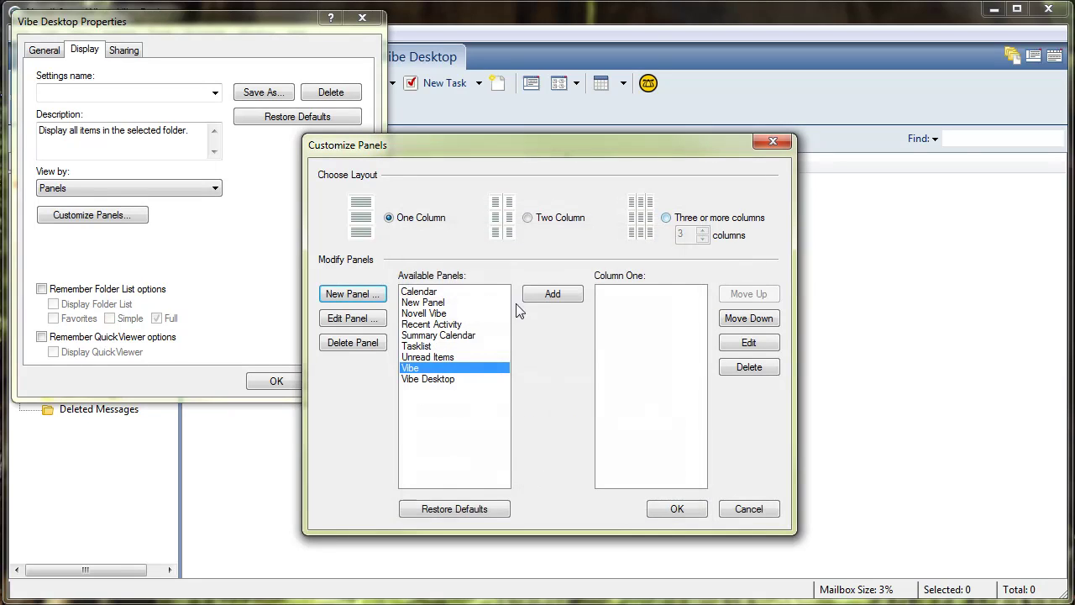
Step: Add the Vibe panel to Column One, review its settings unchanged, and confirm Customize Panels
click(423, 370)
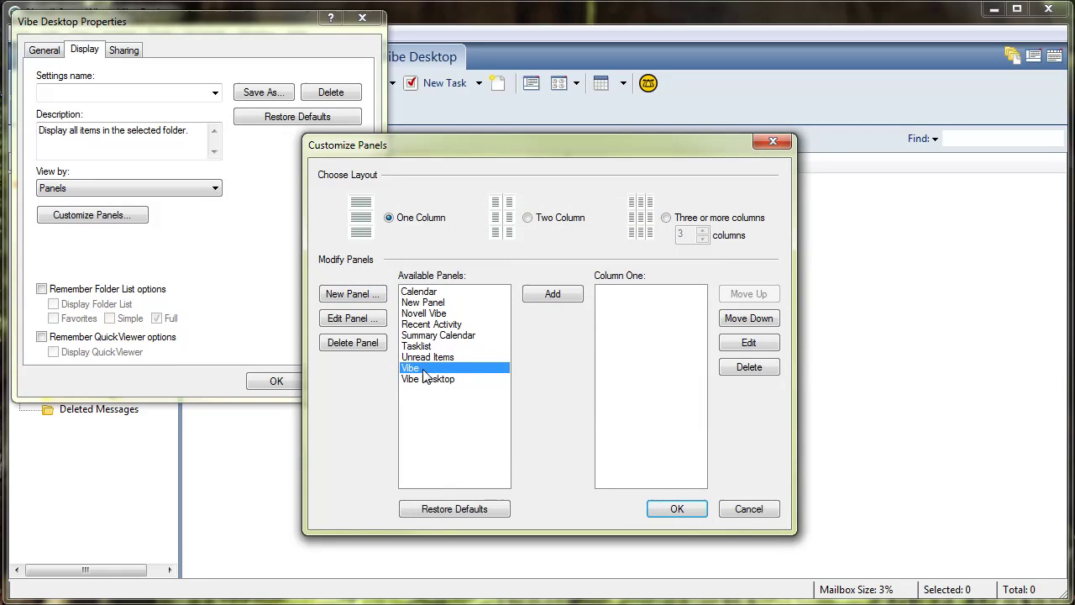
click(552, 295)
click(613, 297)
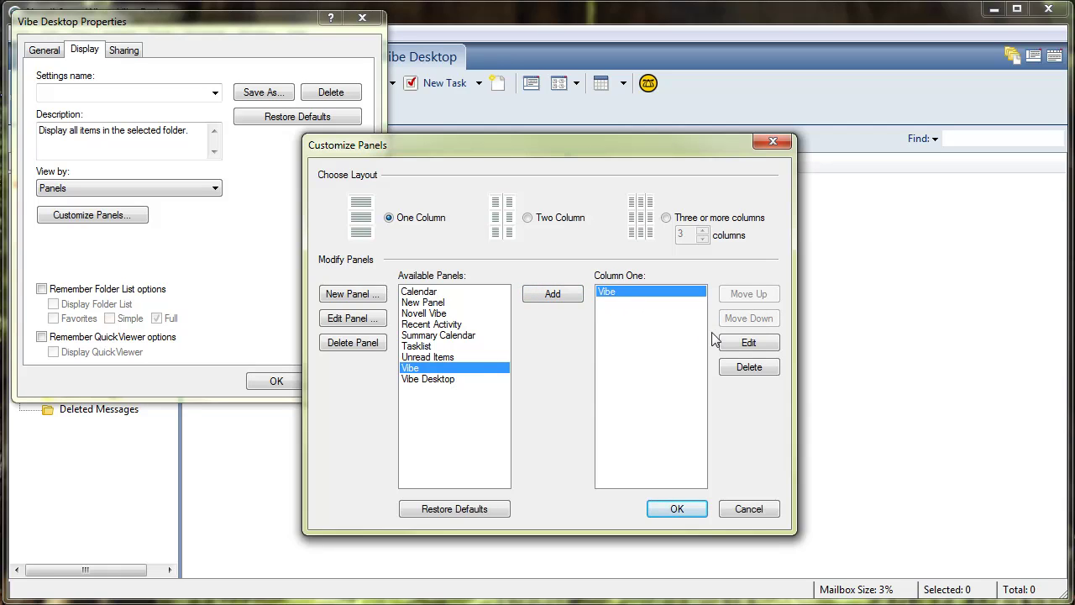
click(744, 345)
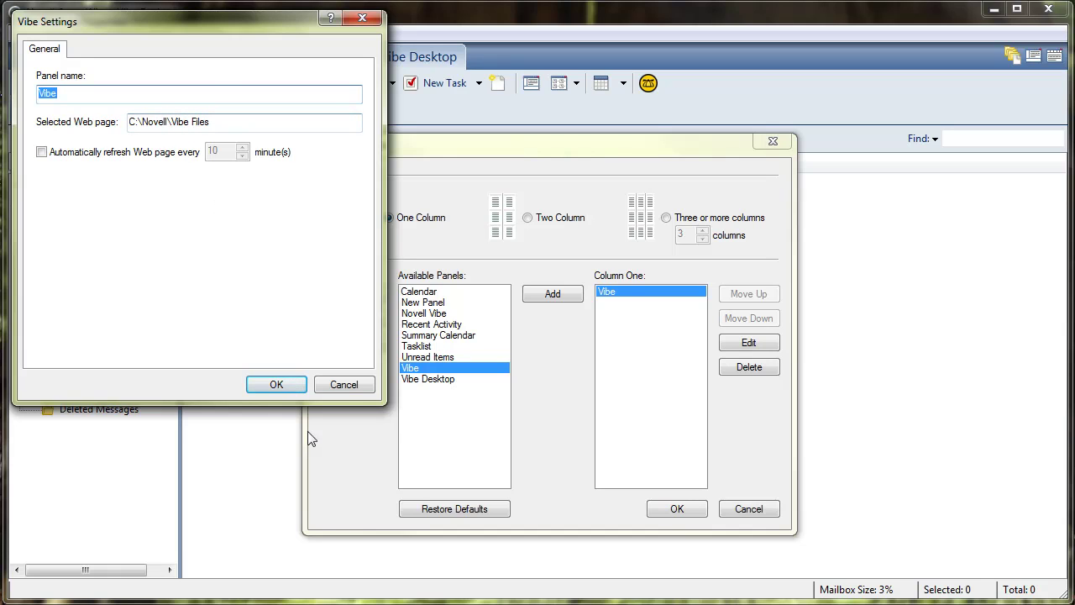
click(278, 384)
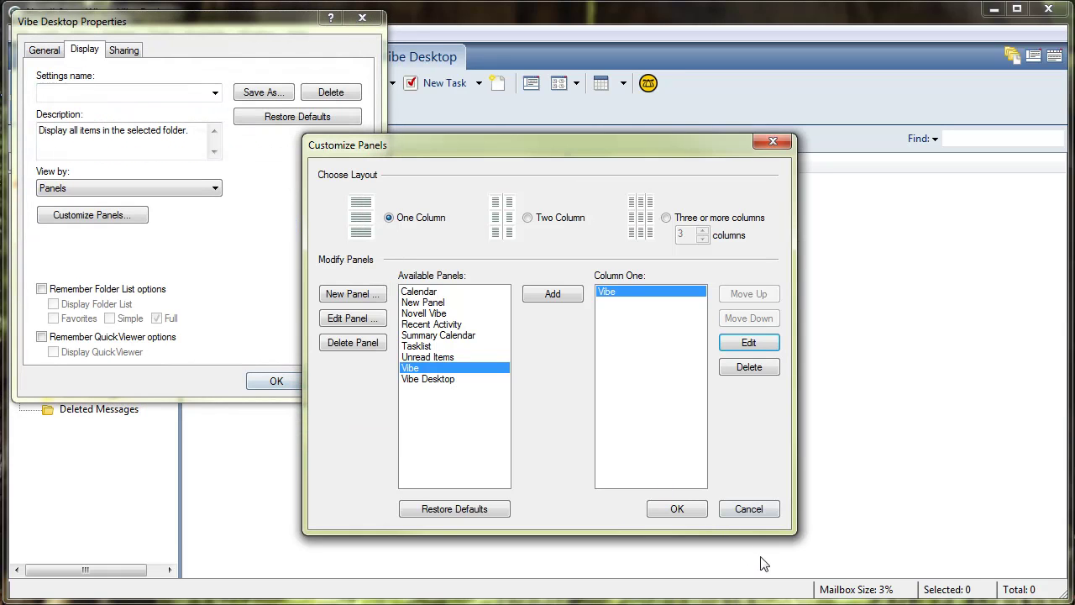
click(682, 507)
Step: Save the display settings under the default name 'Vibe Desktop Custom Settings'
click(288, 382)
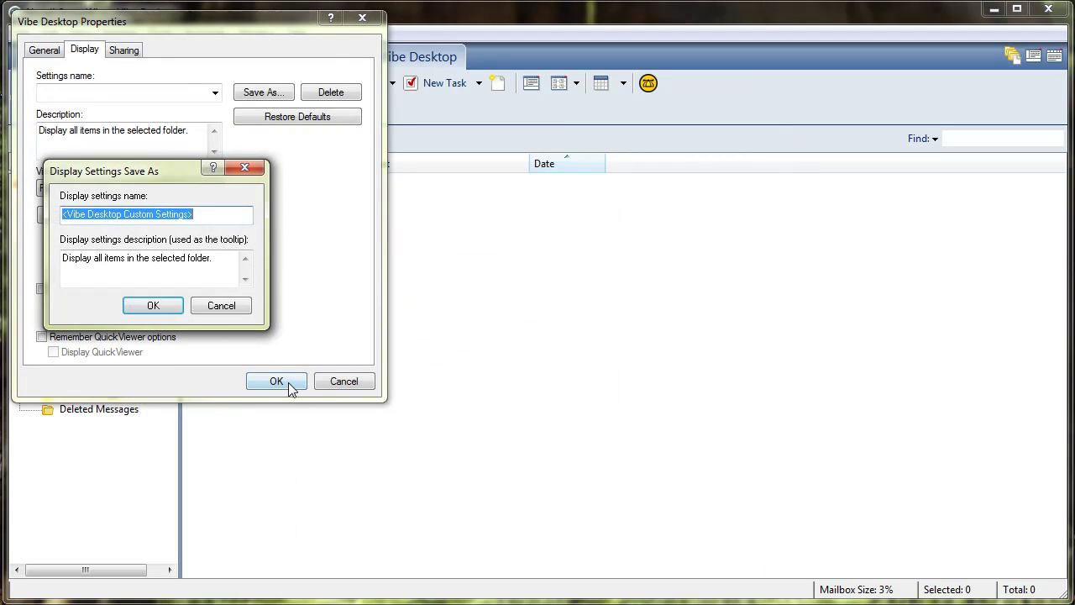
click(151, 304)
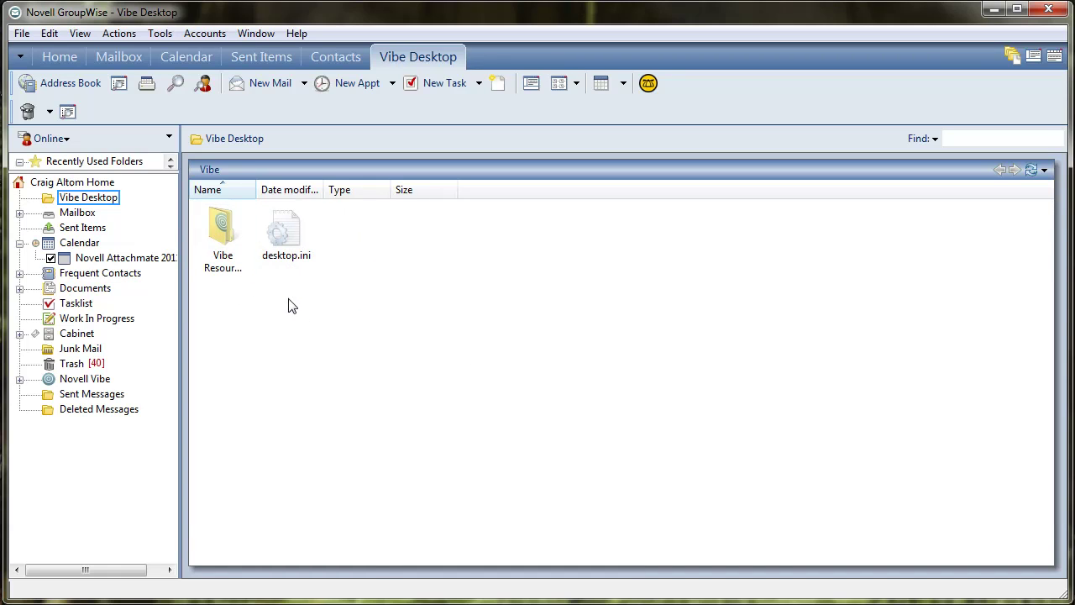
Step: Navigate the Vibe panel into My Workspace > Files to list documents like Landing Page Webinar write-up.docx
click(999, 170)
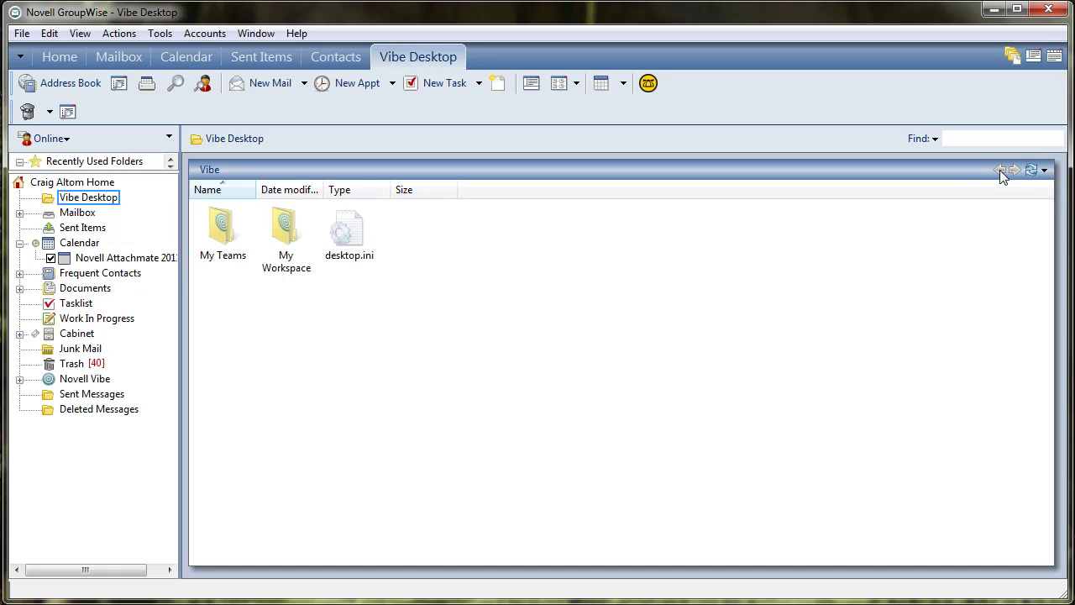
double_click(289, 232)
double_click(286, 252)
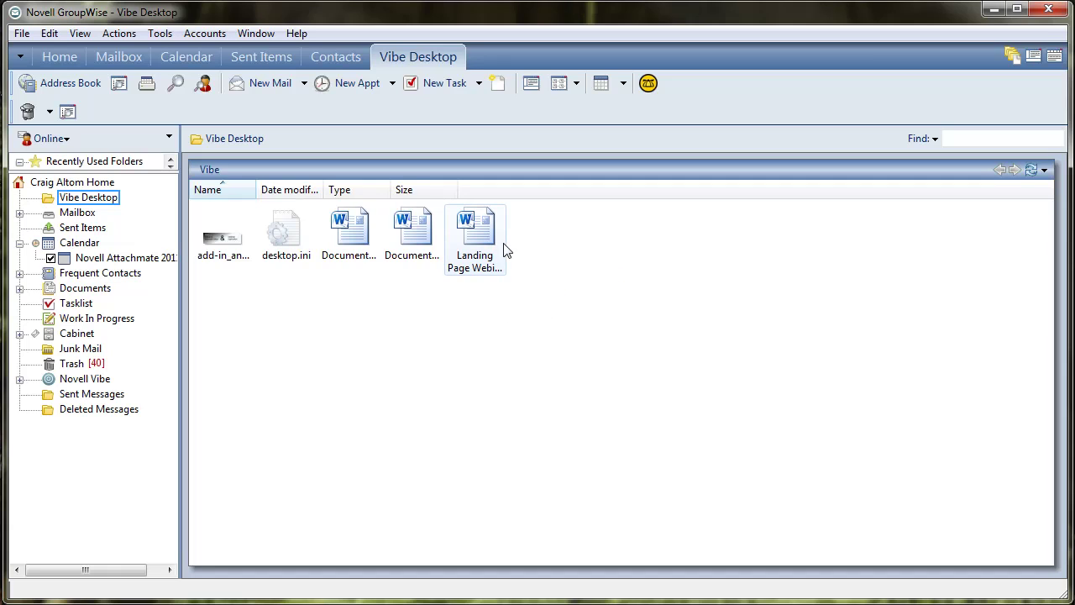
mouse_move(488, 241)
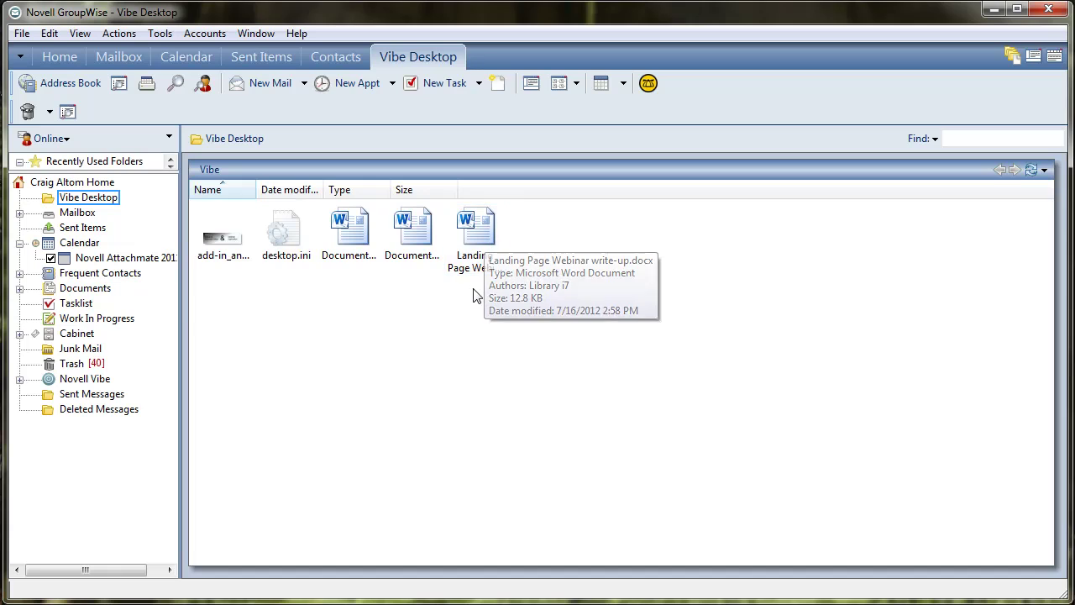
drag(485, 241, 482, 270)
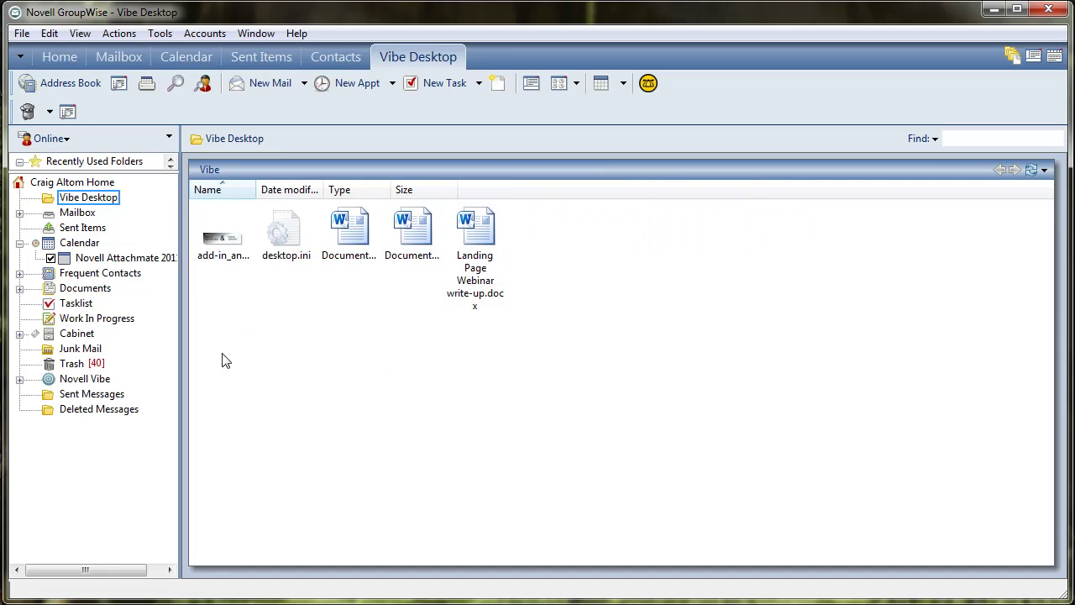
click(999, 171)
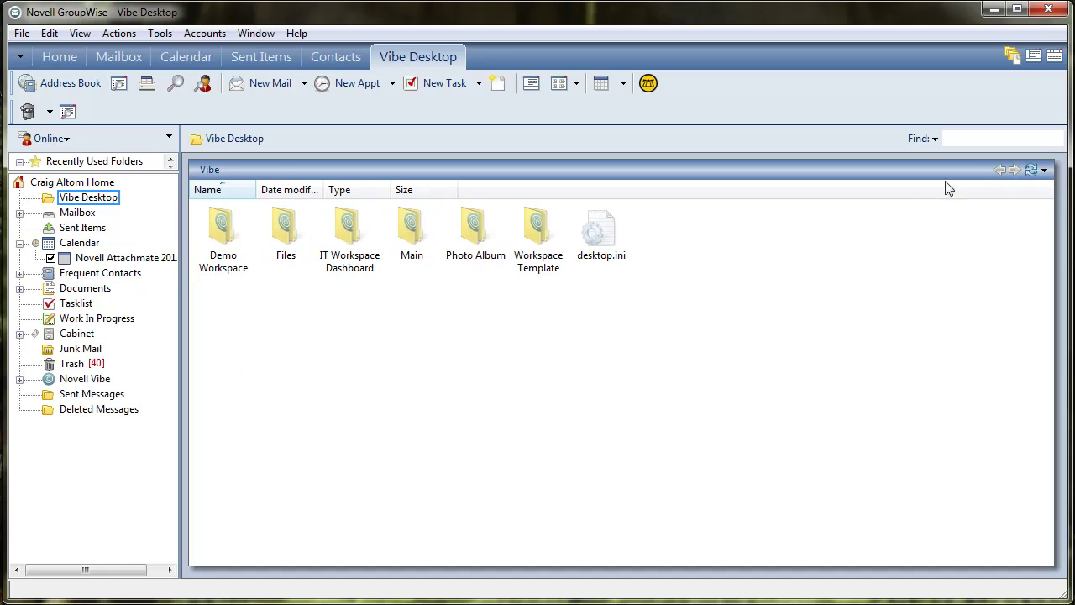
double_click(284, 230)
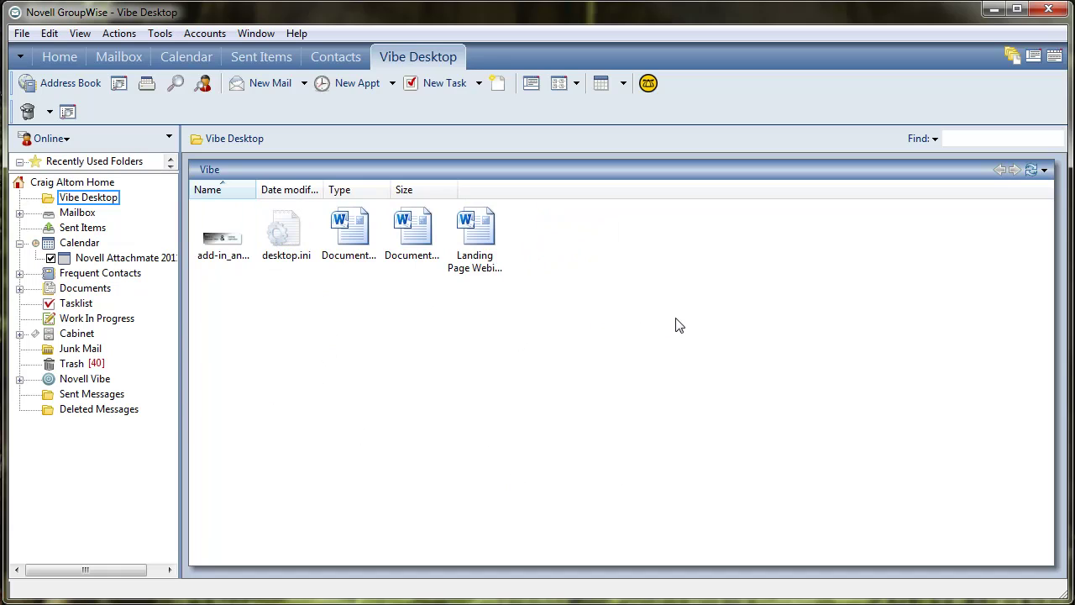